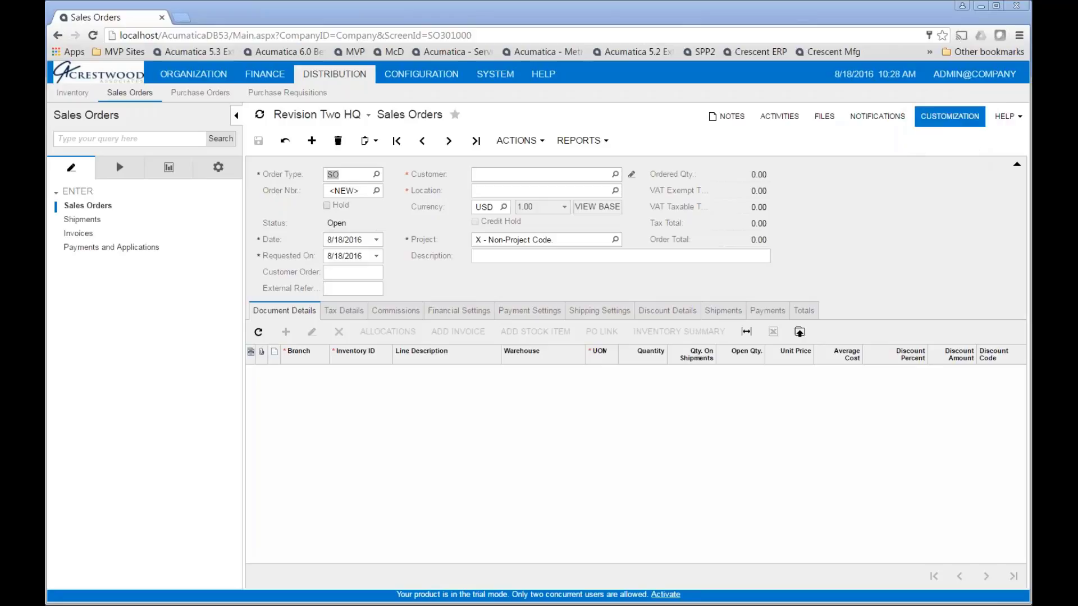
Create a new customization project named Date and enlarge its project window.
click(945, 119)
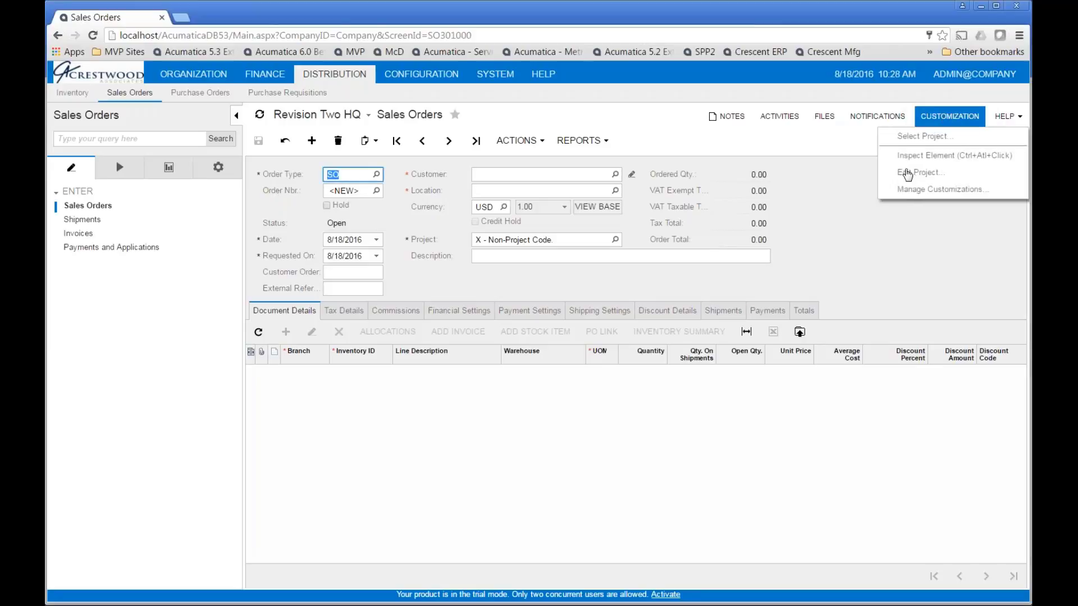
click(910, 175)
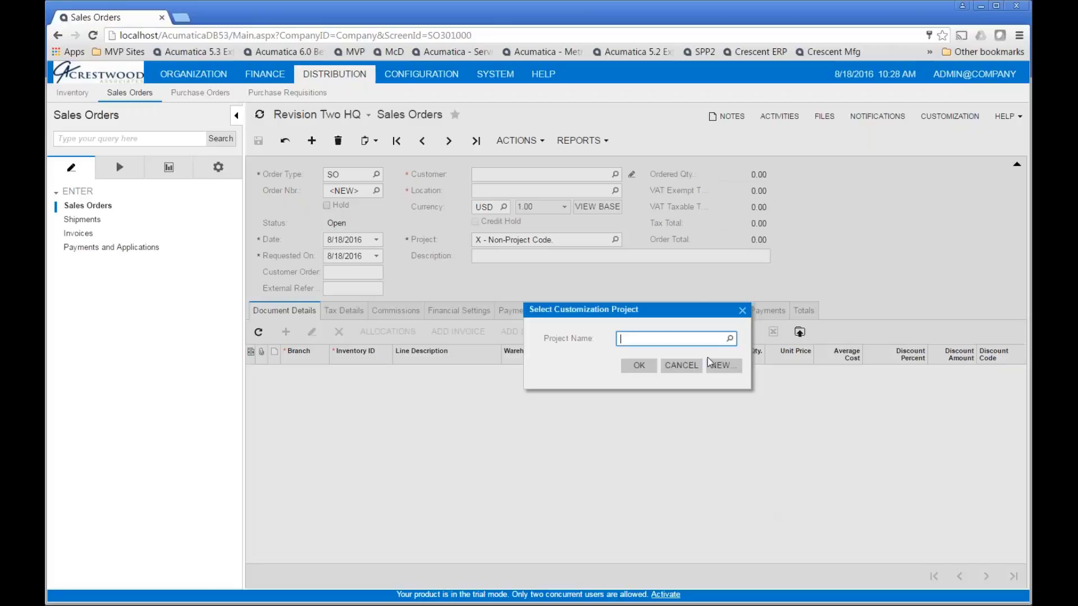
click(720, 366)
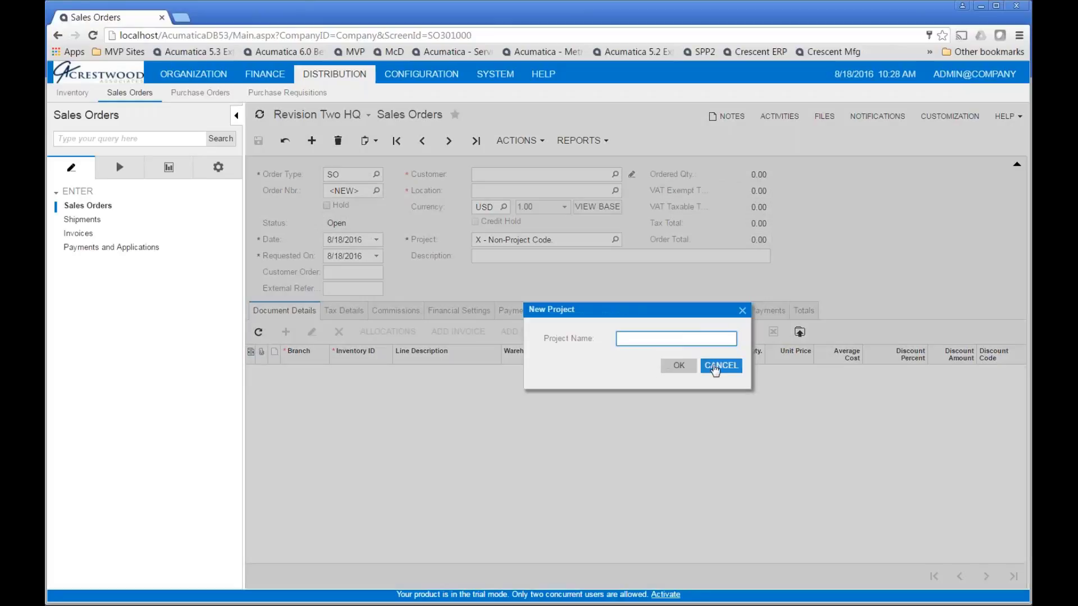
text(Date)
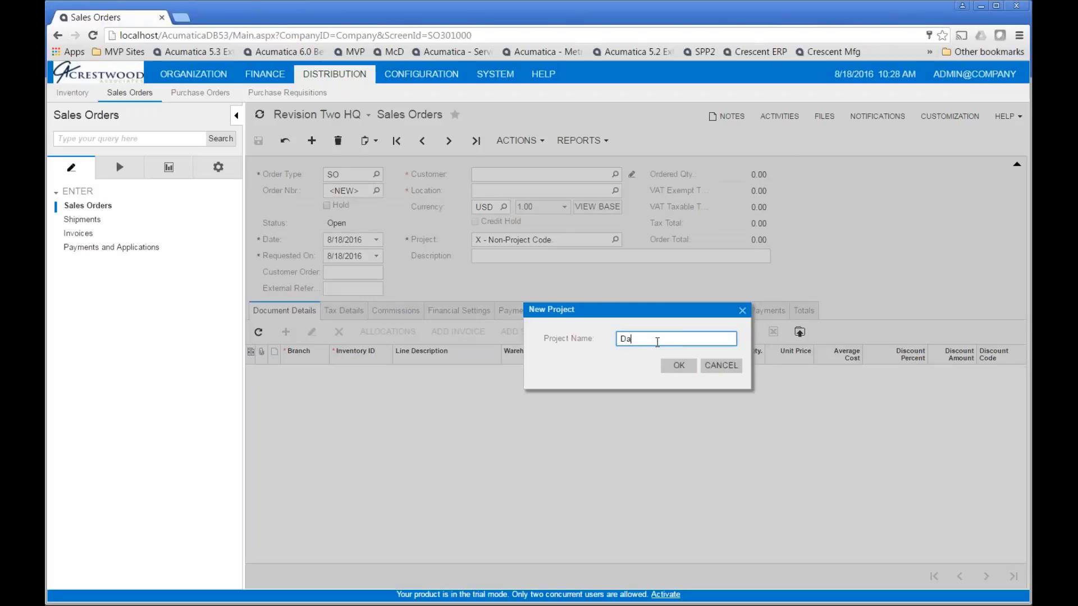
click(678, 366)
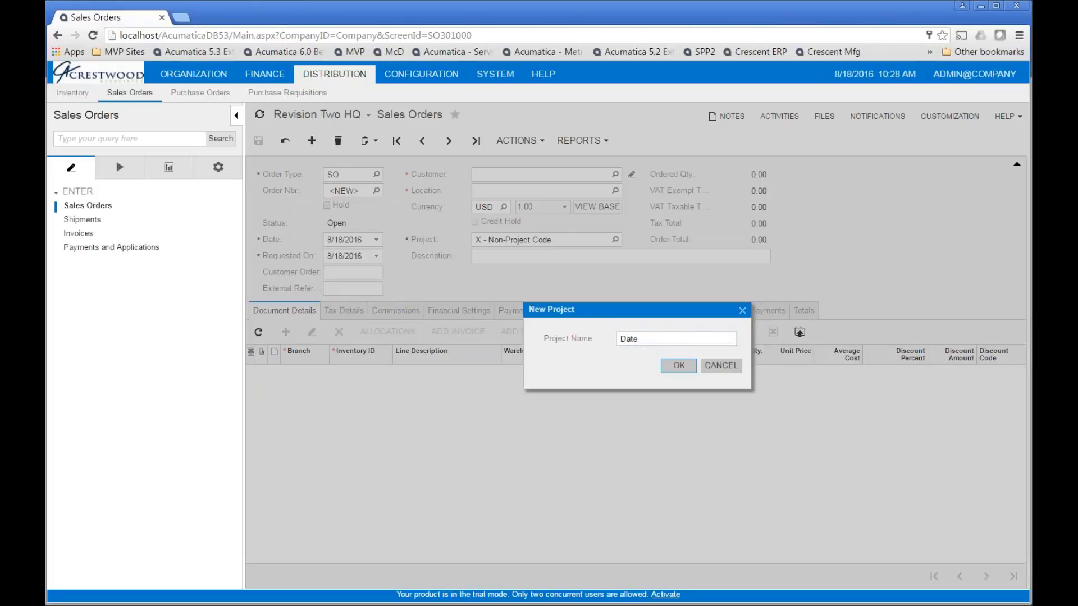
click(642, 368)
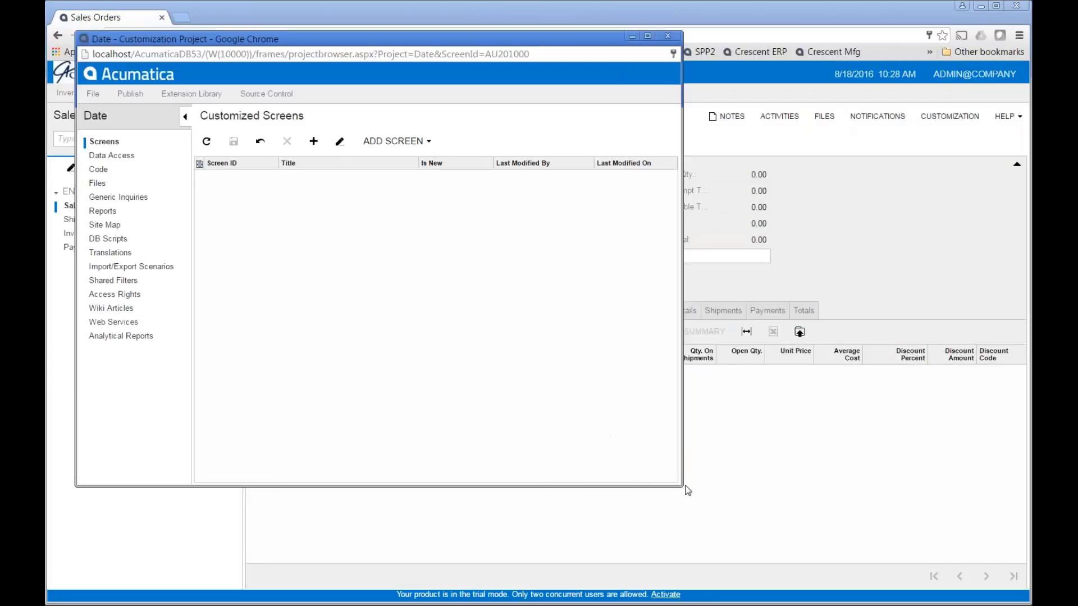
drag(682, 486, 962, 551)
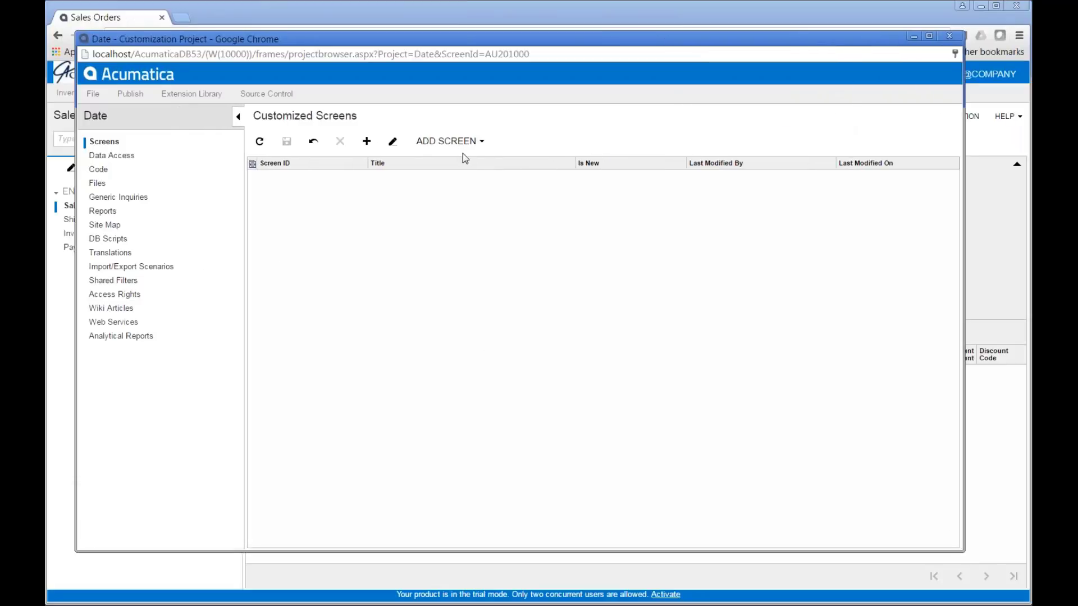
Add the existing Sales Orders screen from the Distribution work area to the customization project.
click(482, 142)
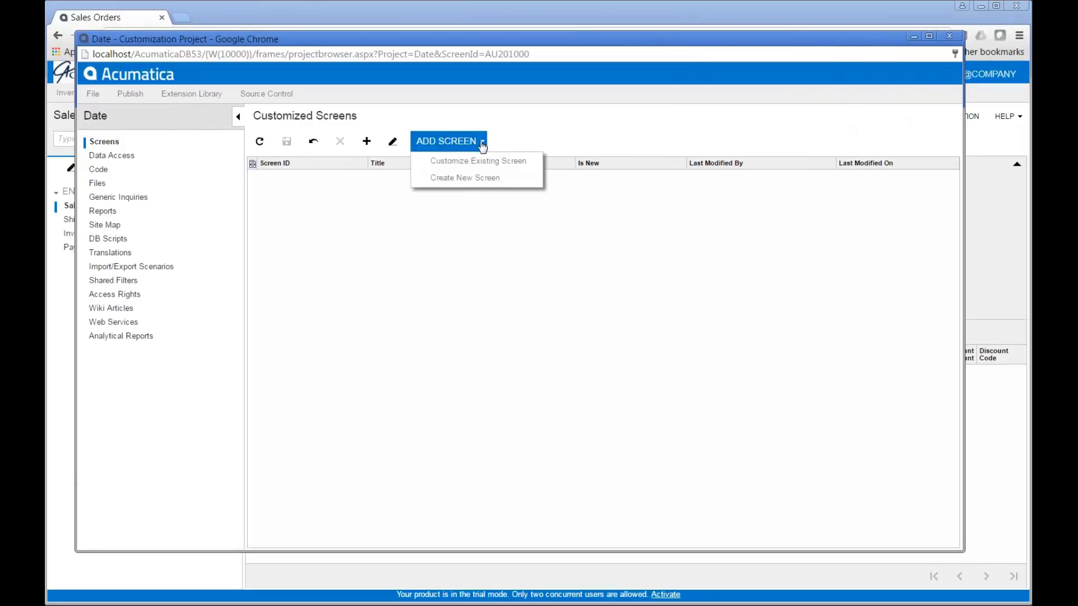
click(451, 162)
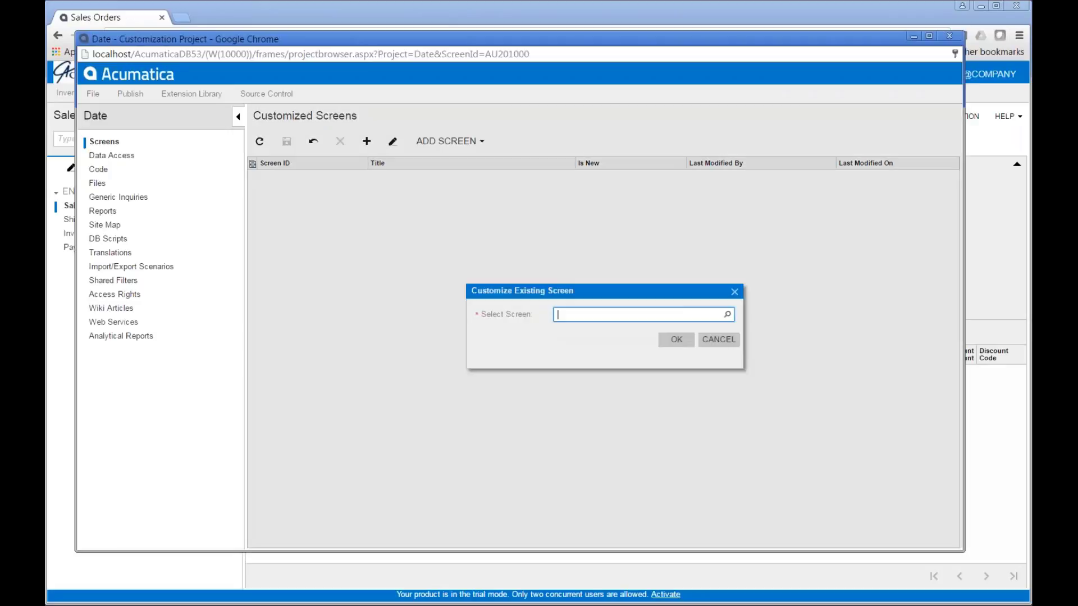
click(727, 315)
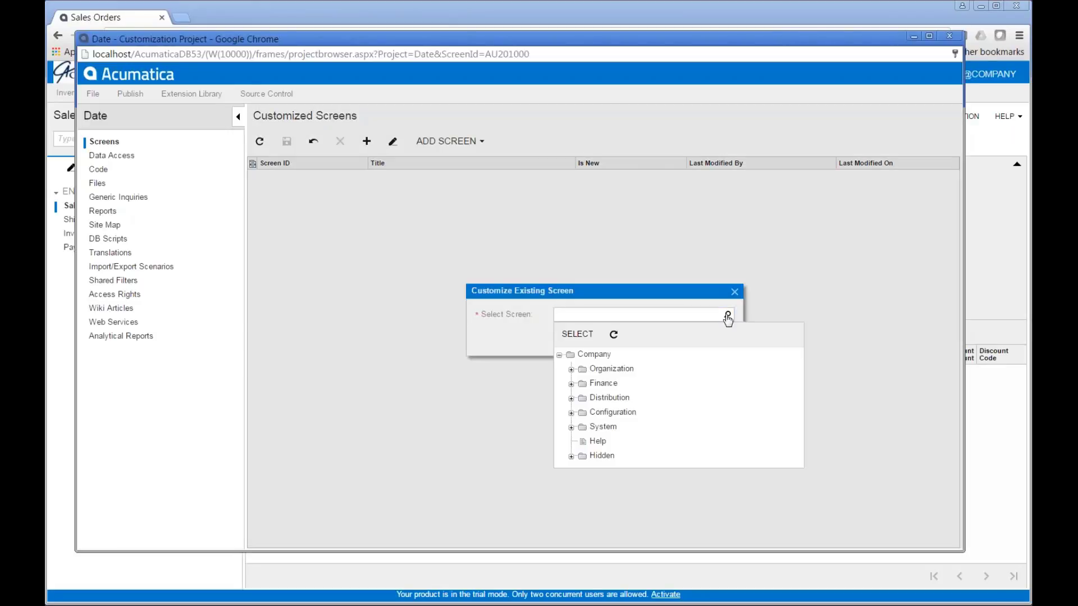
click(571, 399)
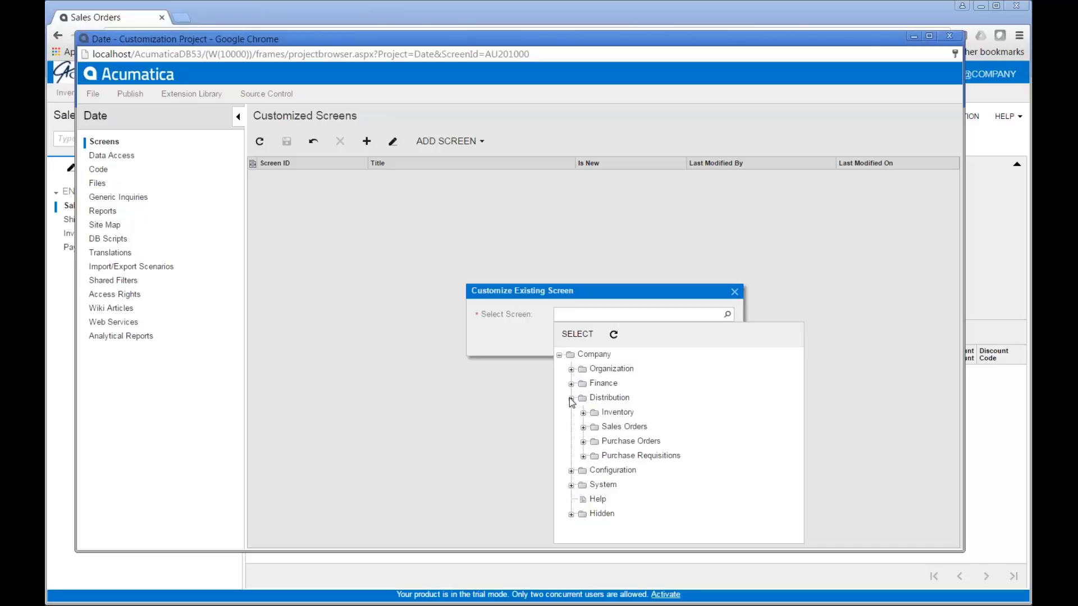
click(584, 428)
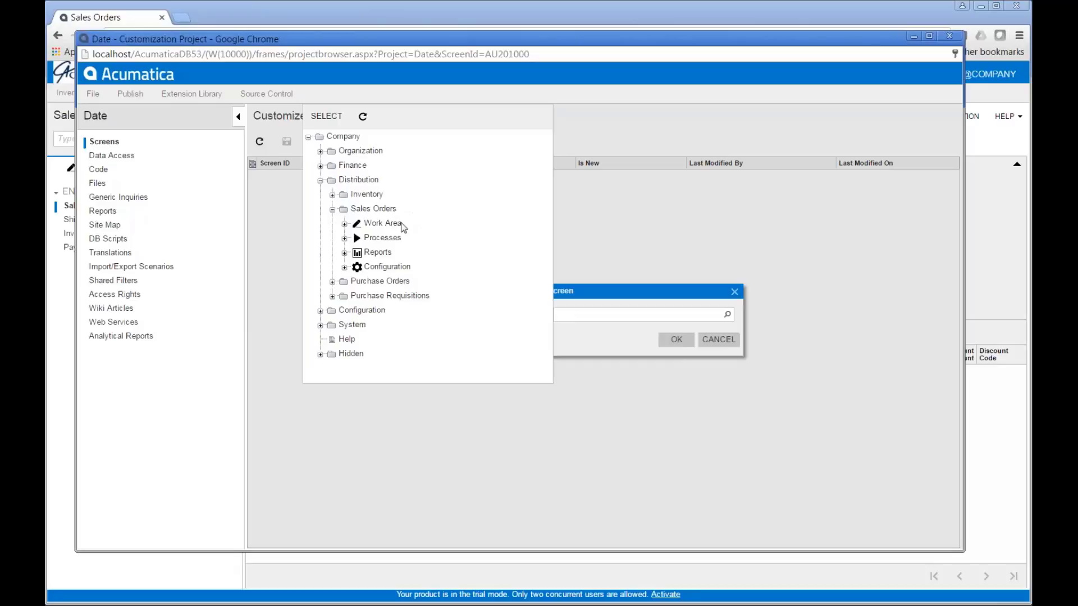
click(345, 225)
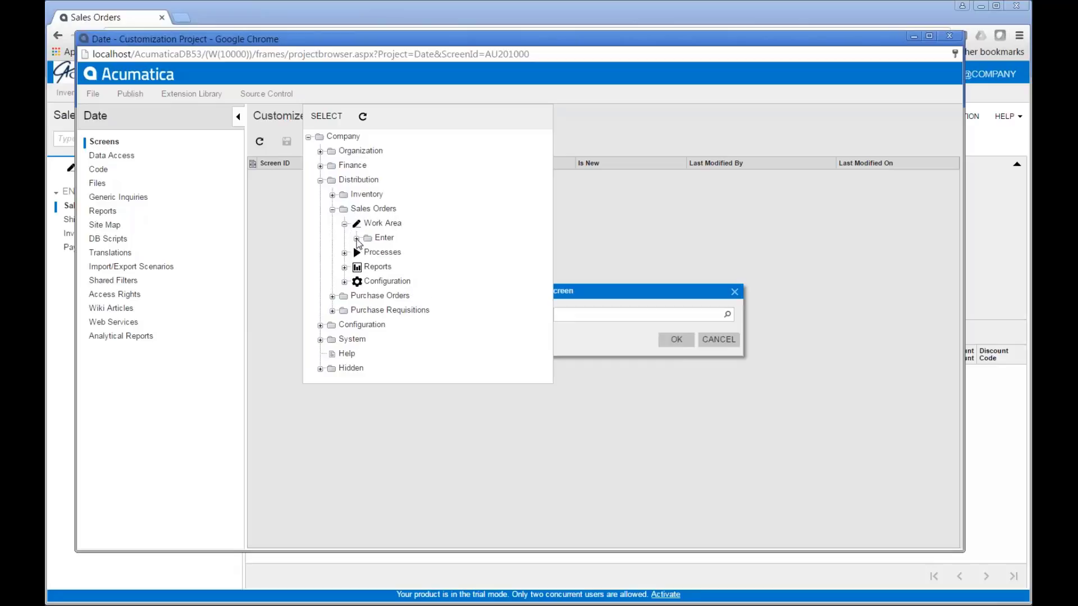
click(356, 239)
click(395, 254)
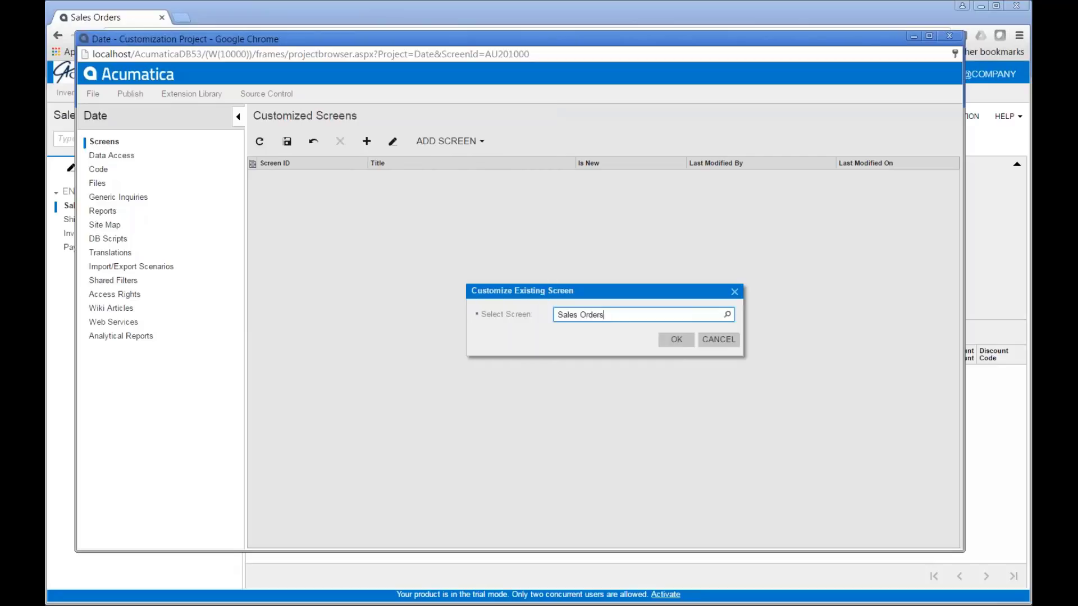
click(676, 340)
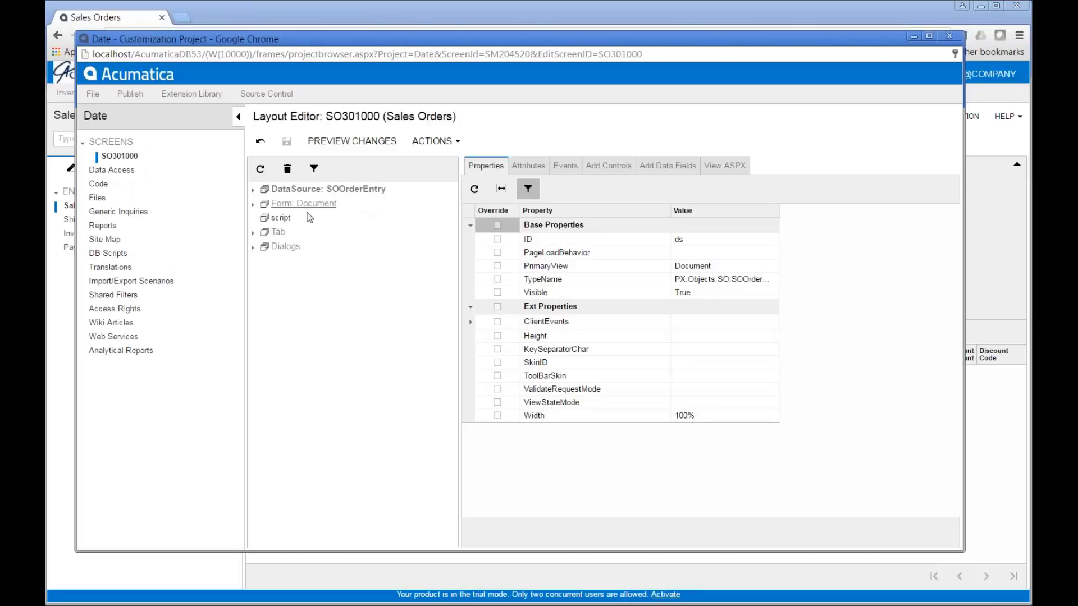
Select the Description field in the Document form's second column and open the list of data fields that can be added.
click(253, 205)
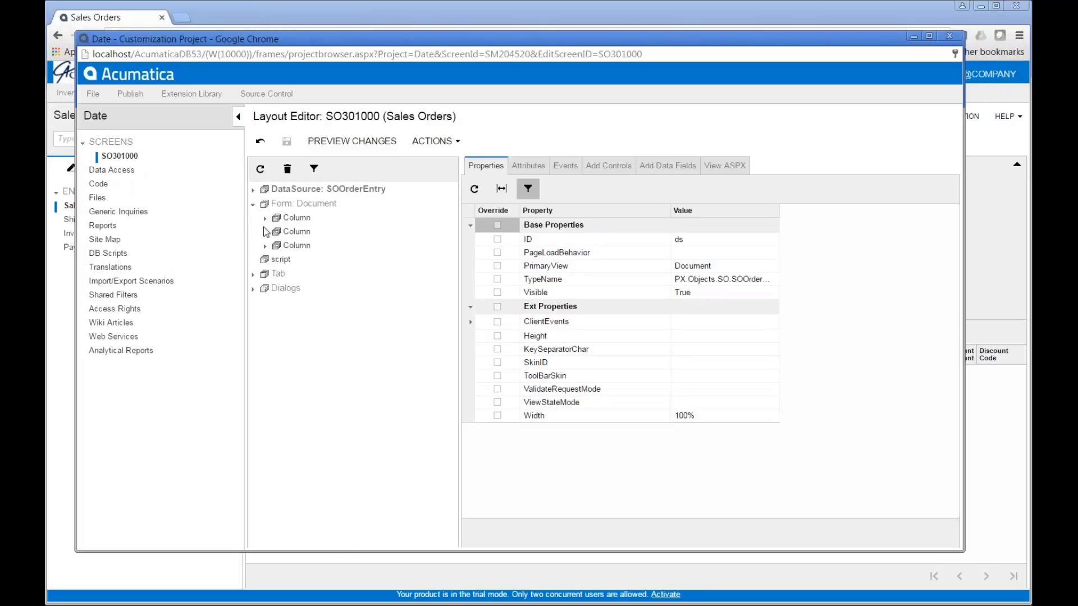
click(265, 233)
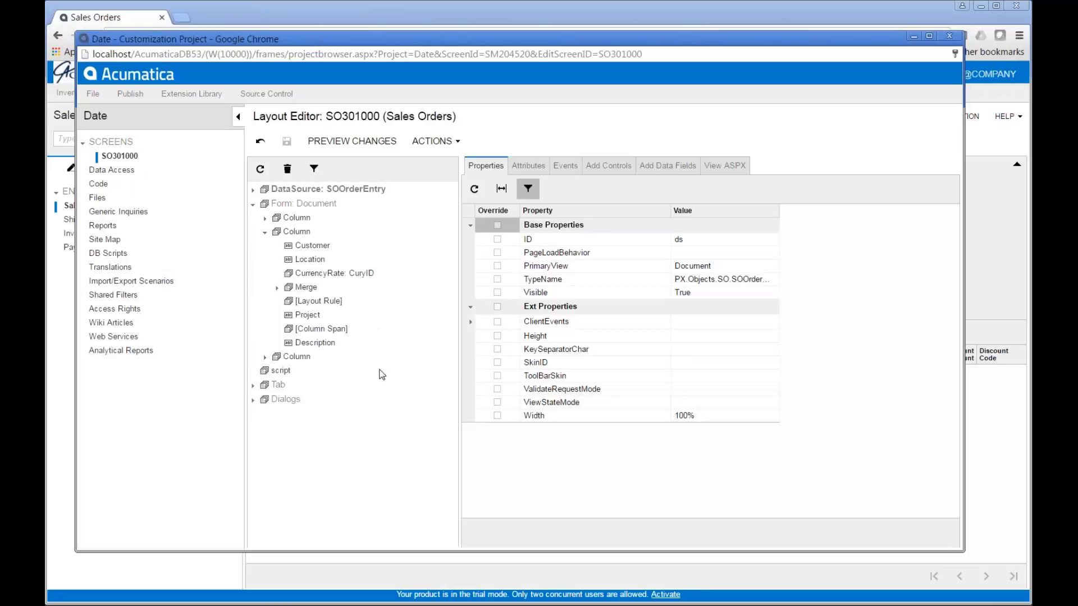
click(317, 344)
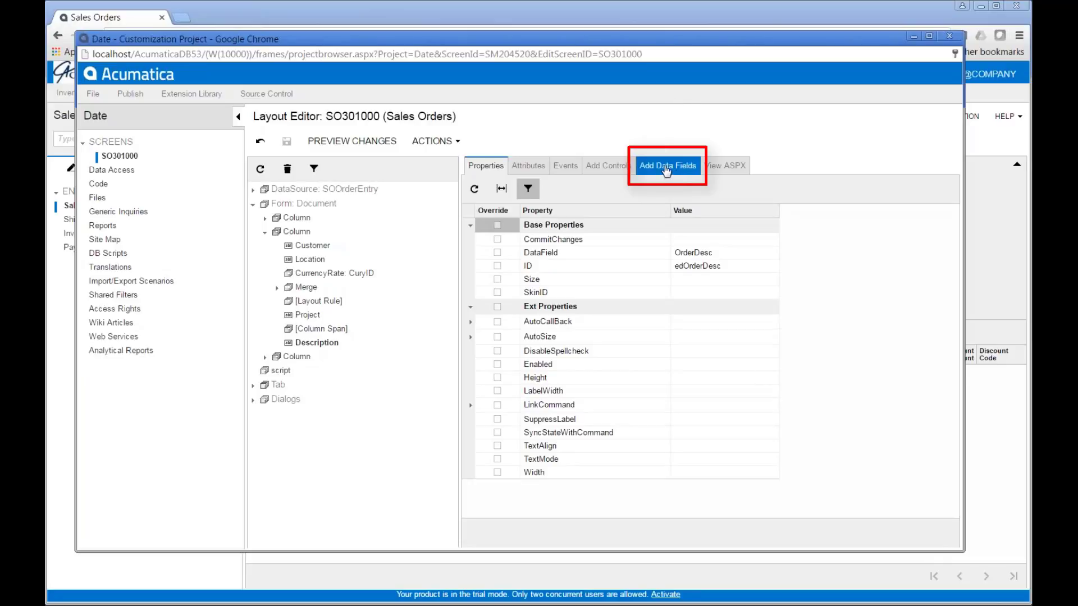
click(667, 168)
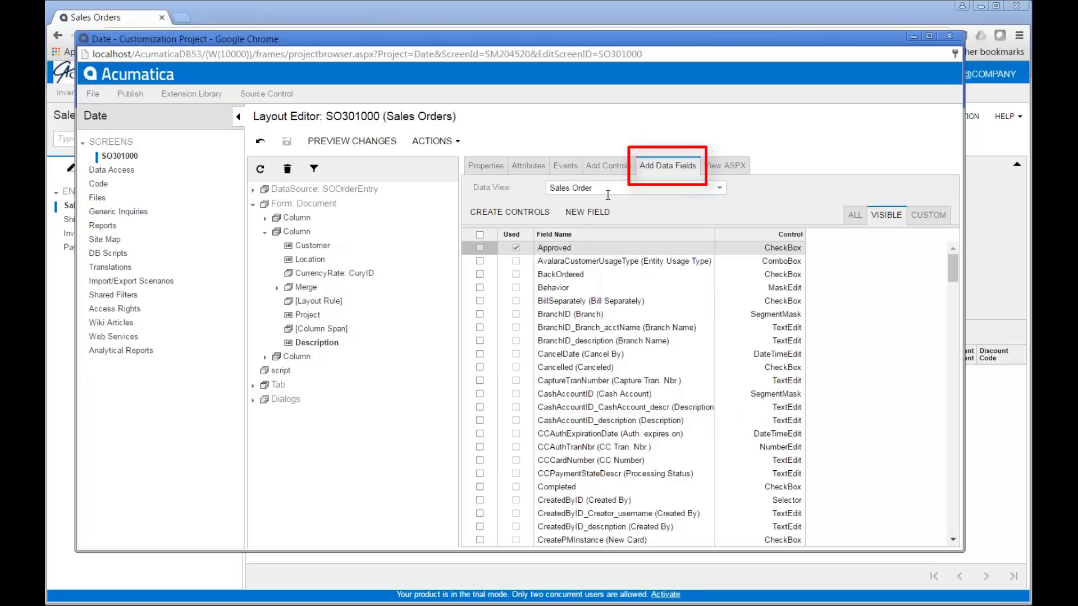
Create a new Sales Order field named BeforeDate with the display name Do Not Ship Before and the data type datetime.
click(588, 211)
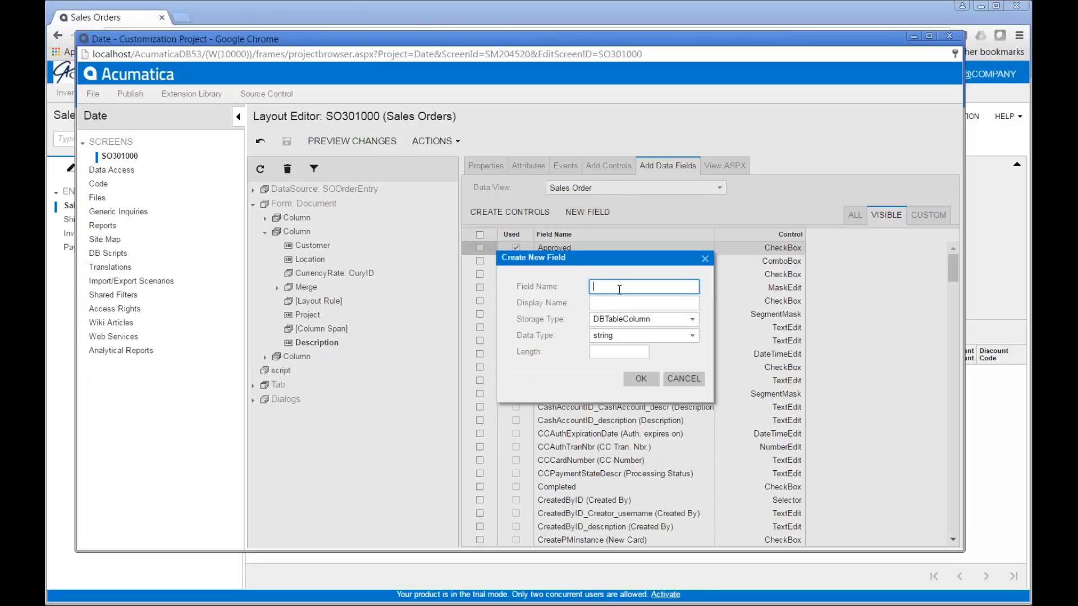
text(BeforeeDate)
key(Left)
key(Left)
key(Left)
key(BackSpace)
key(End)
key(Tab)
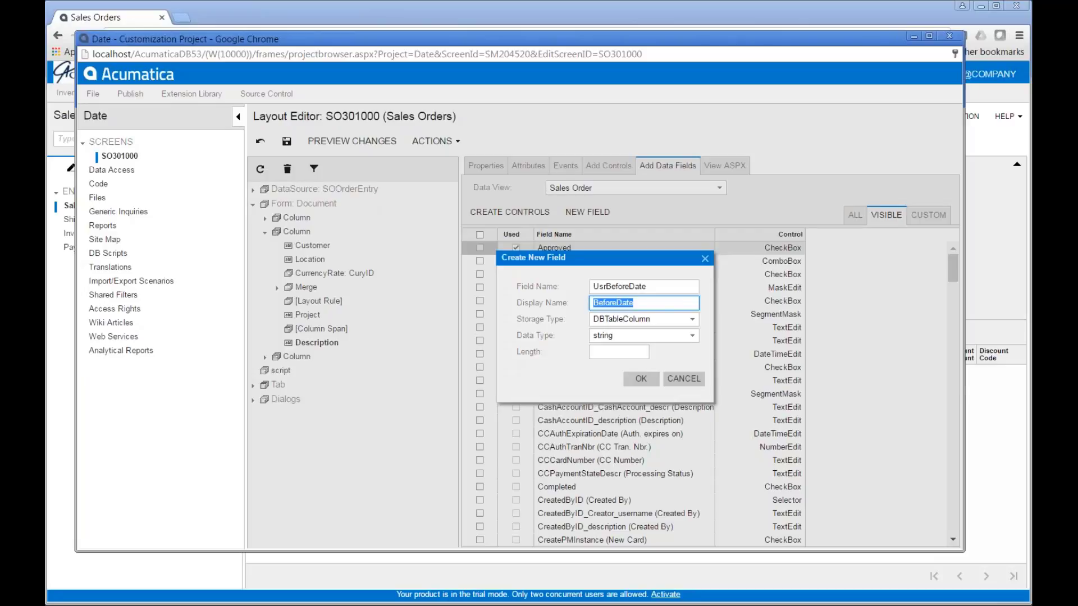
text(Do Not Ship Beforer)
click(694, 337)
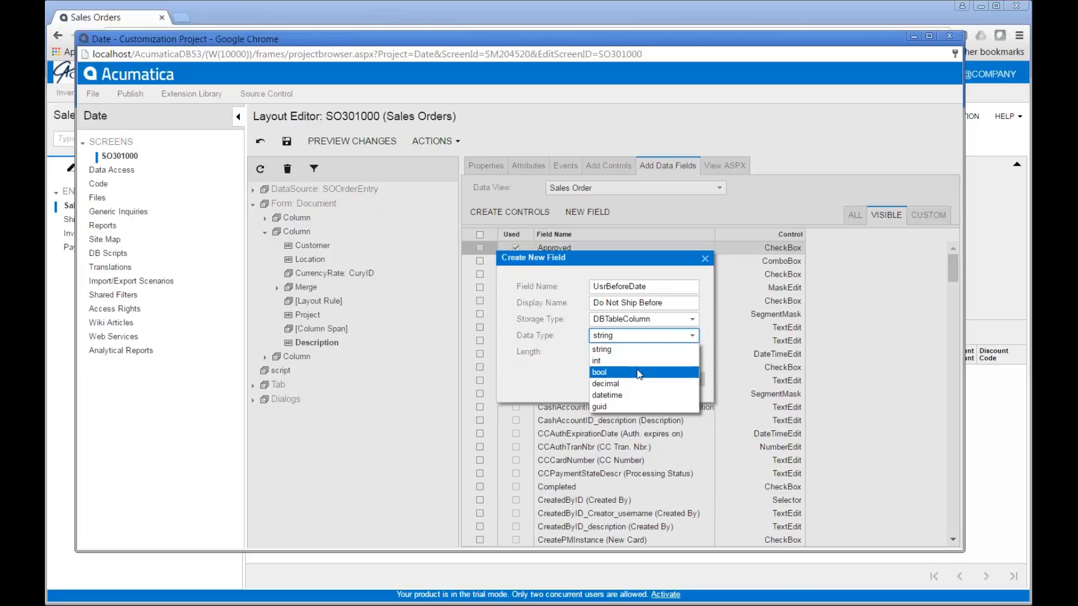
click(653, 396)
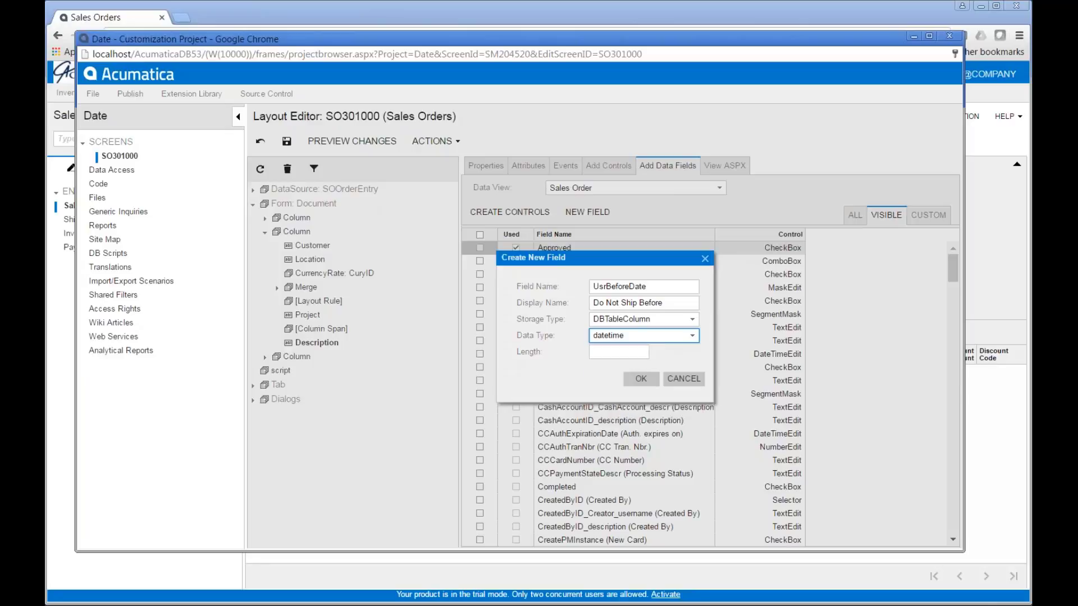
click(641, 379)
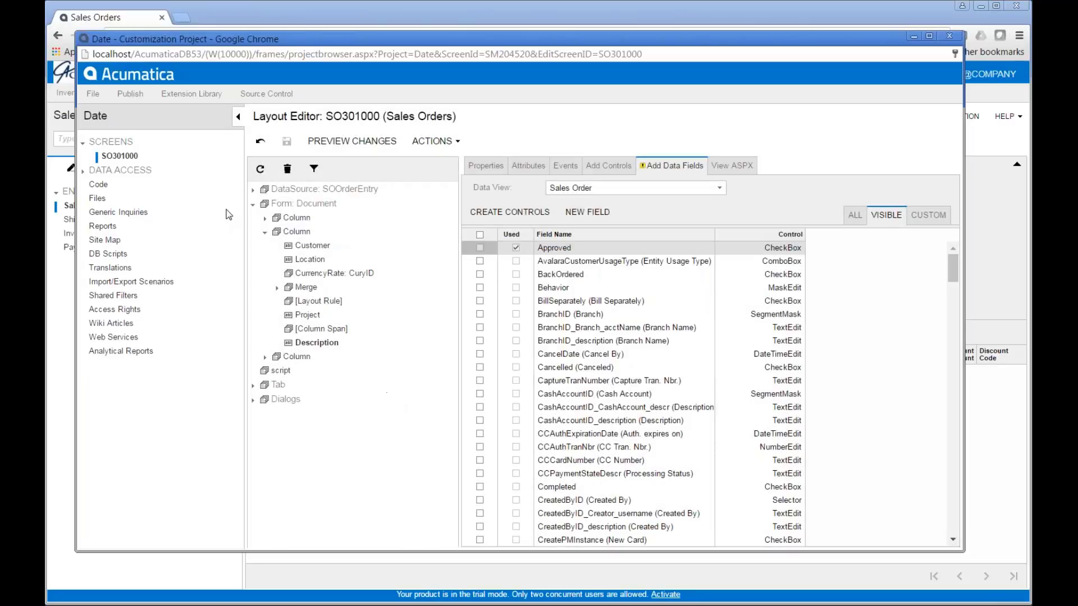
Publish the current customization project and close the compilation results.
click(128, 96)
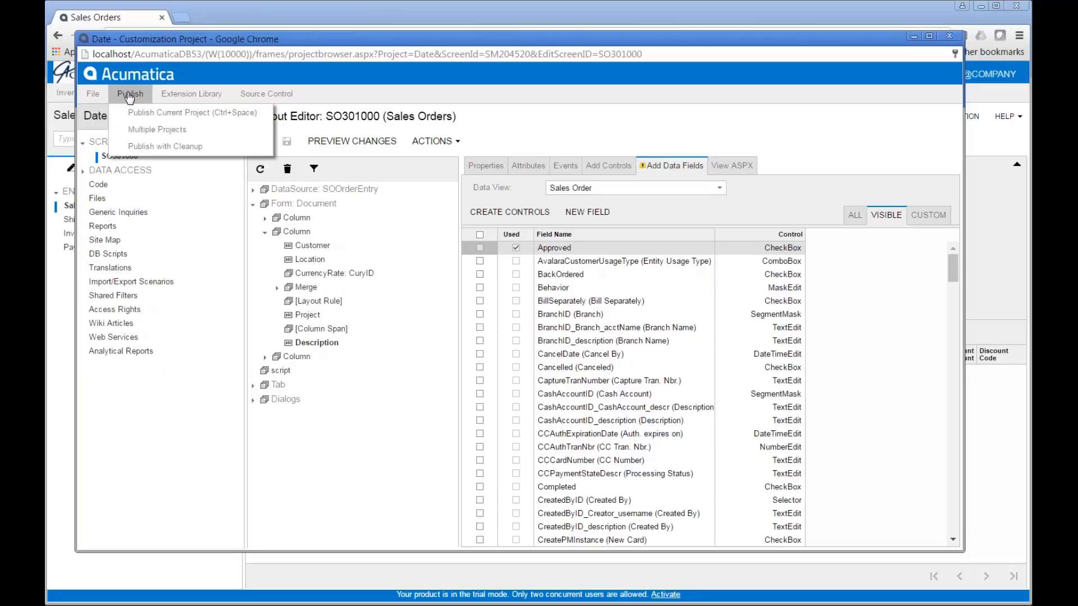
click(191, 115)
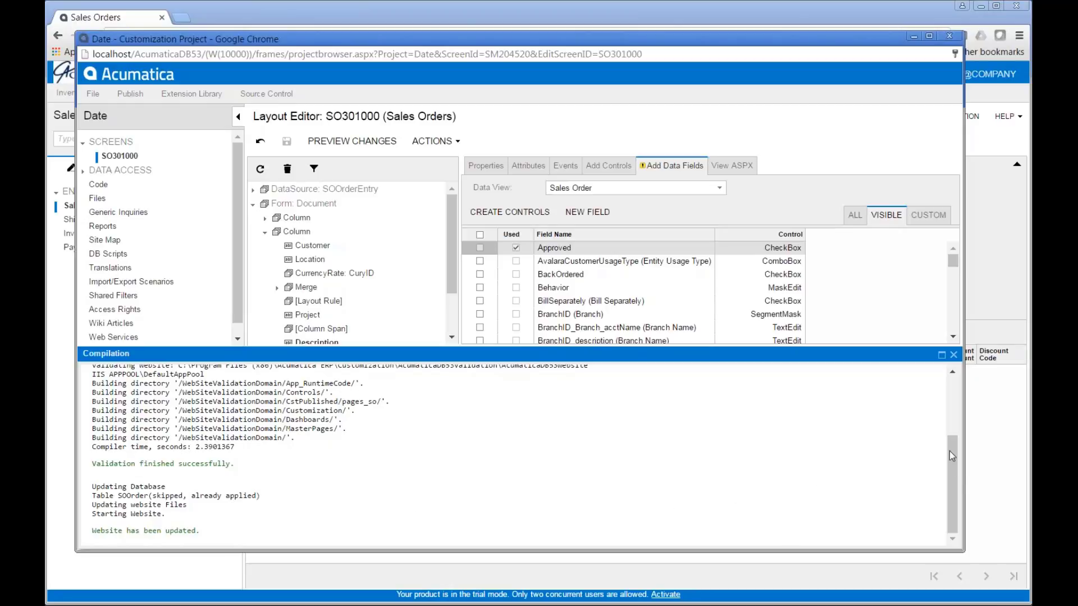
click(953, 356)
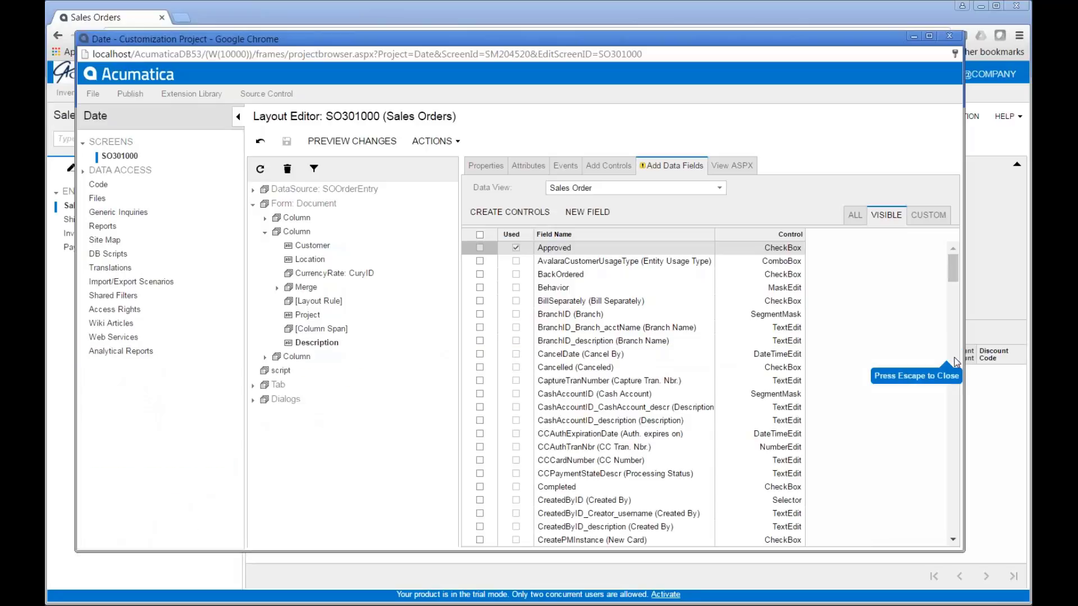
Create a control for the custom field UsrBeforeDate below Description in the Document form's second column.
click(928, 219)
click(929, 221)
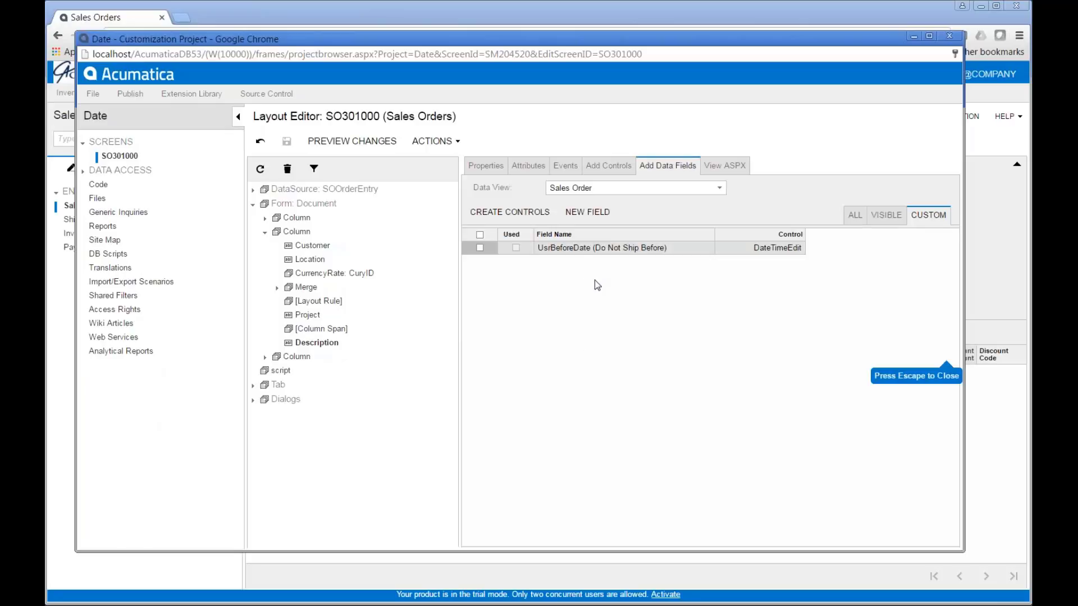
click(479, 248)
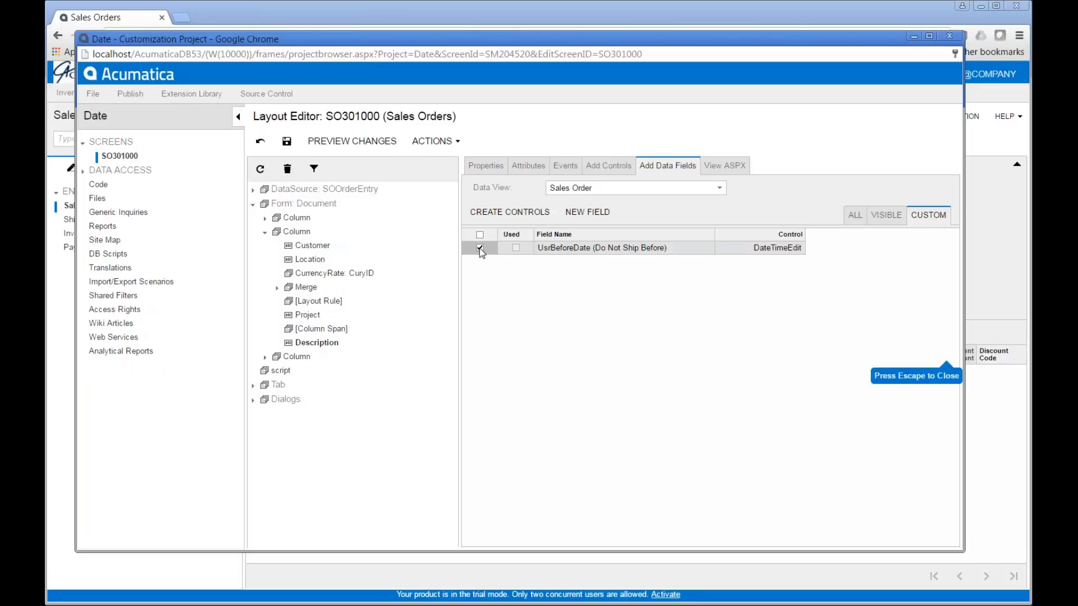
click(504, 216)
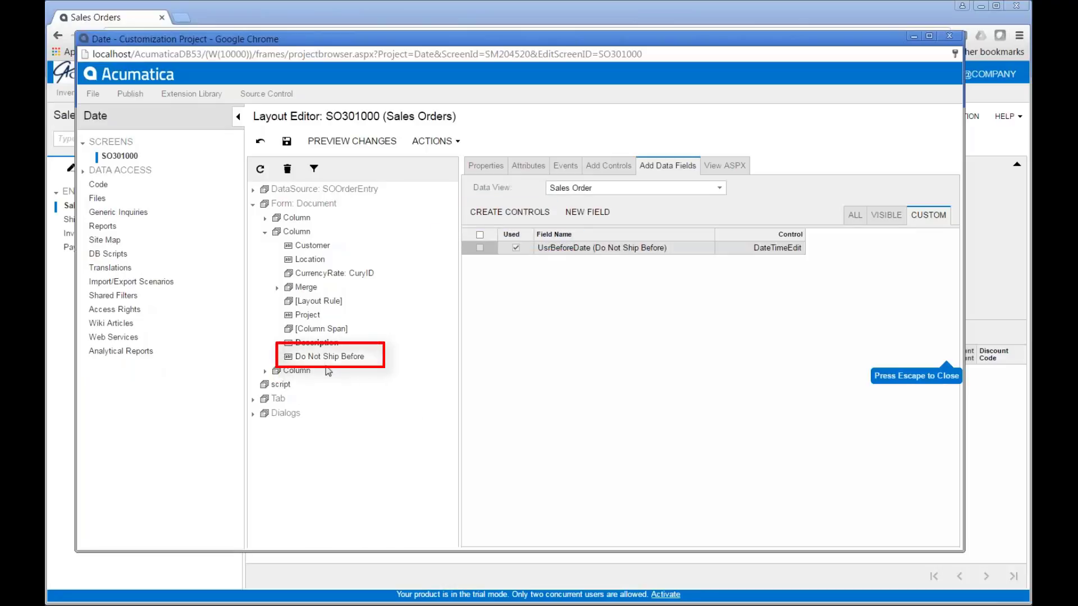
mouse_move(323, 357)
mouse_down()
mouse_move(330, 287)
mouse_move(331, 358)
mouse_up()
drag(330, 363, 331, 361)
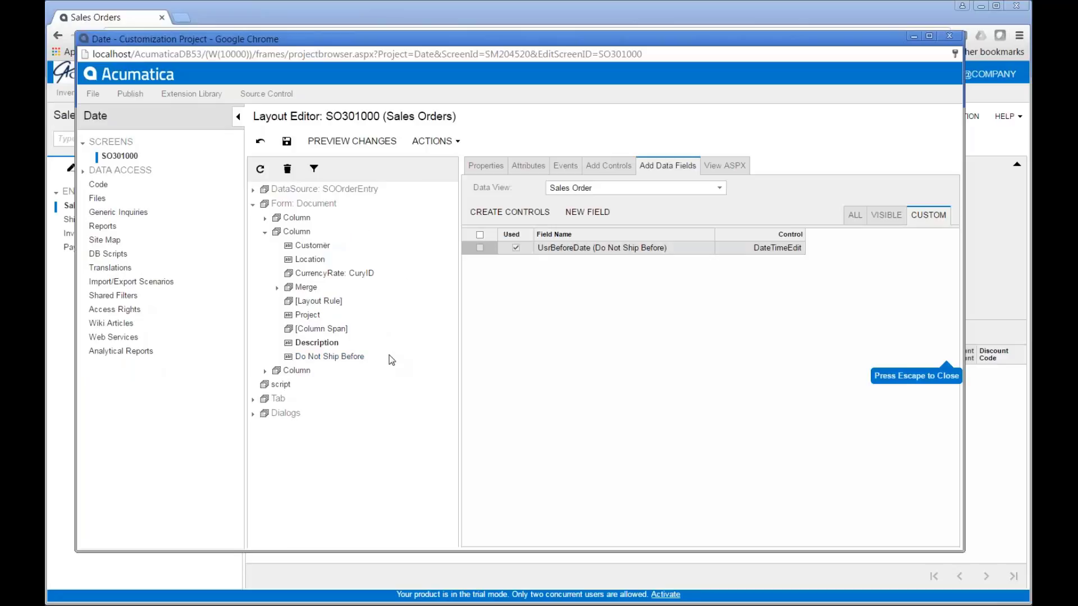
Set LabelsWidth of the Document form's second column to M and save the layout.
click(298, 232)
click(485, 166)
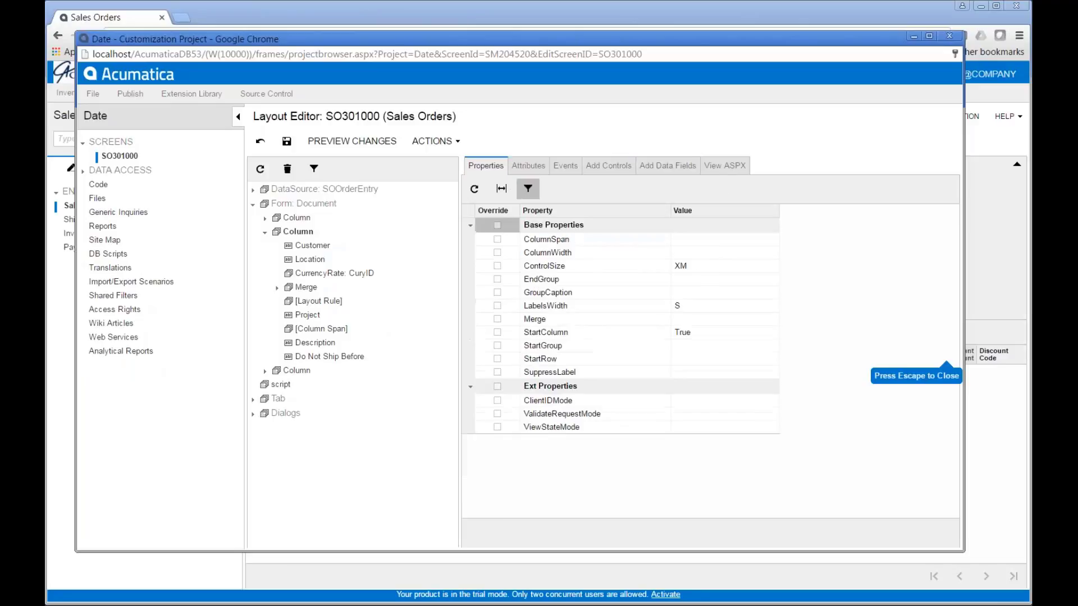
click(678, 307)
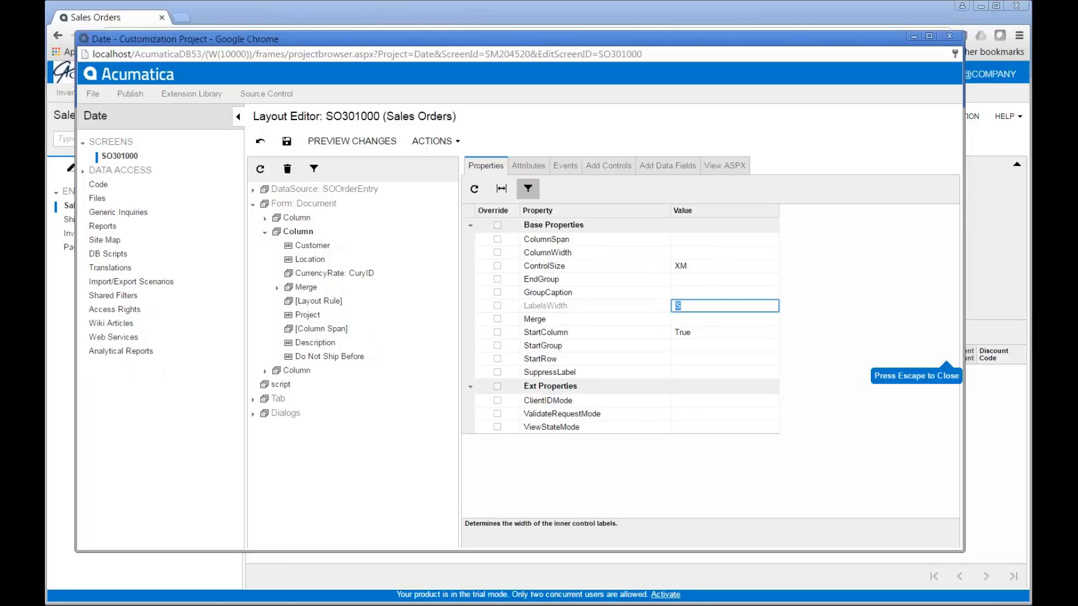
text(M)
key(Tab)
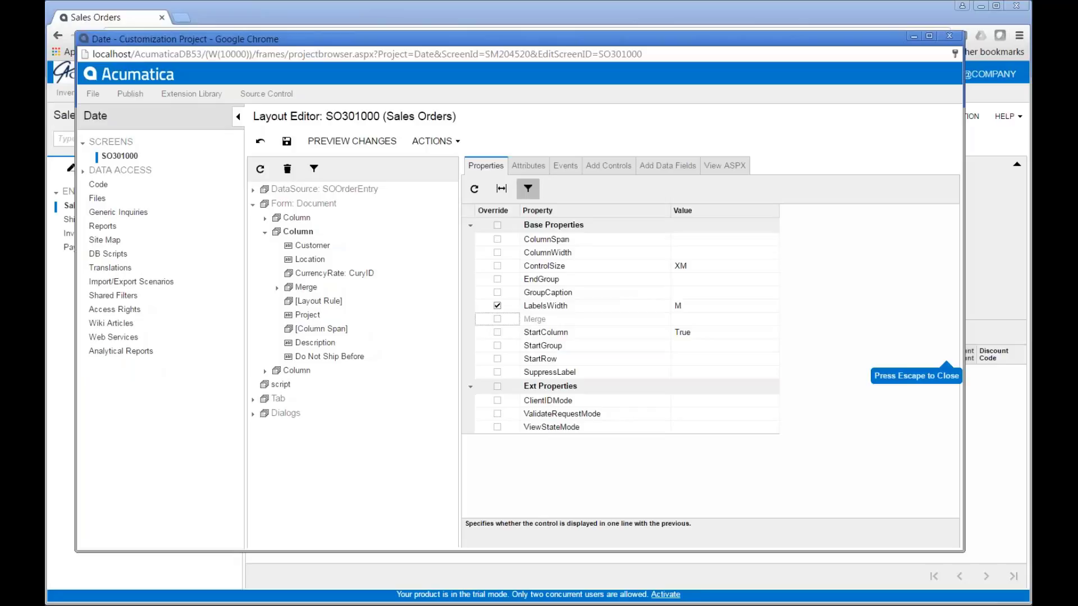
click(287, 143)
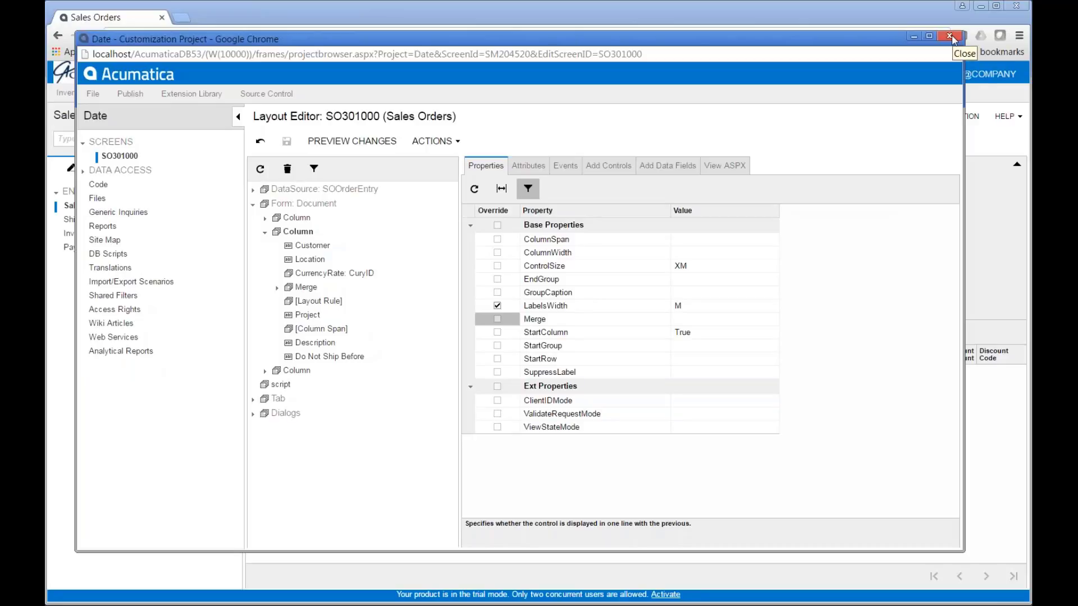
Close the customization project editor and open the list of customization projects.
click(950, 37)
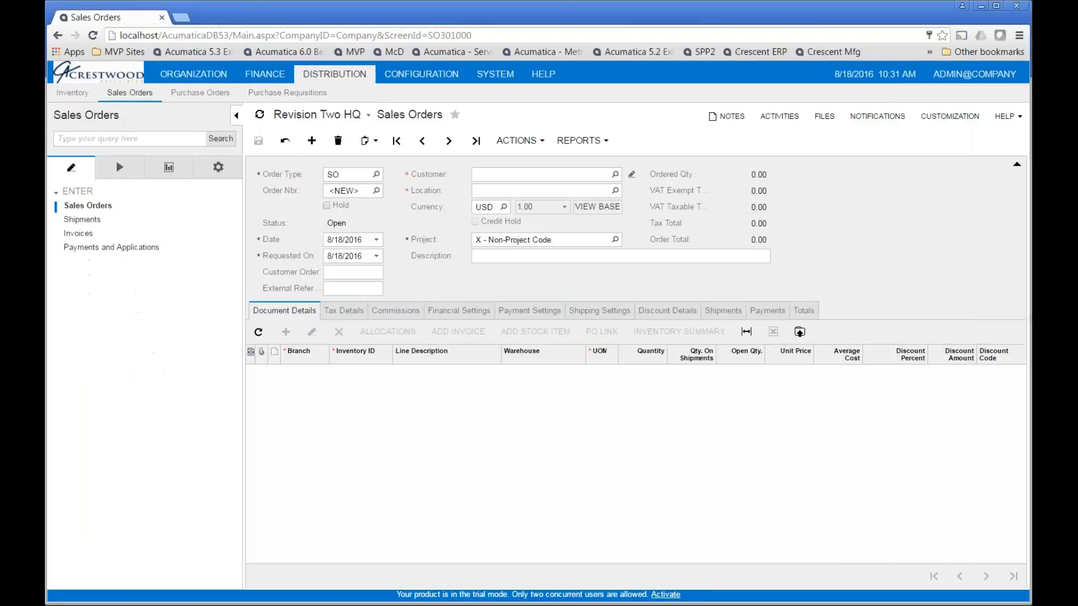
click(495, 76)
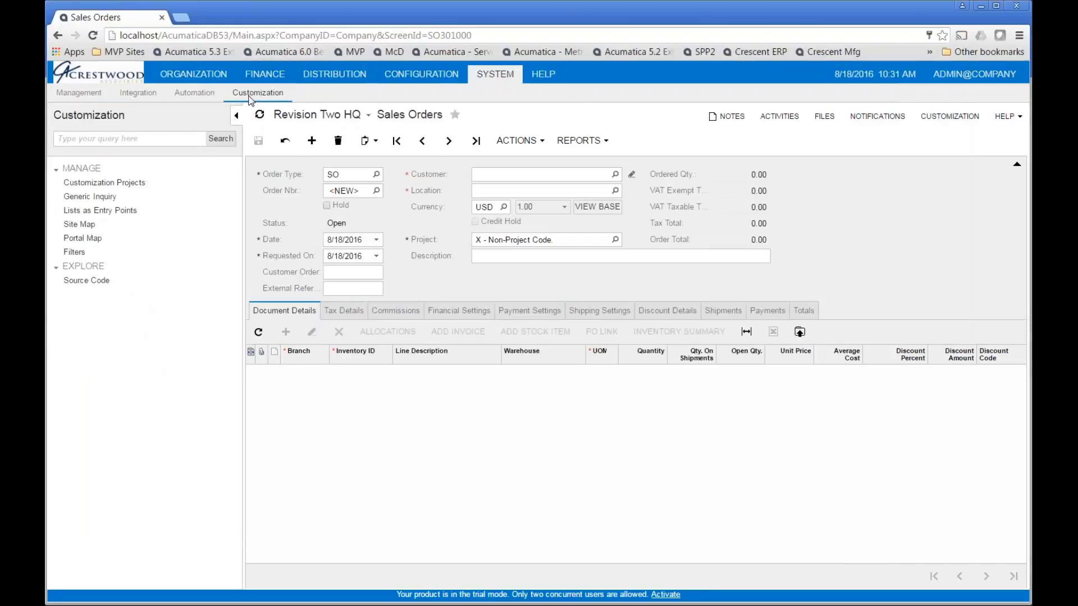
click(94, 186)
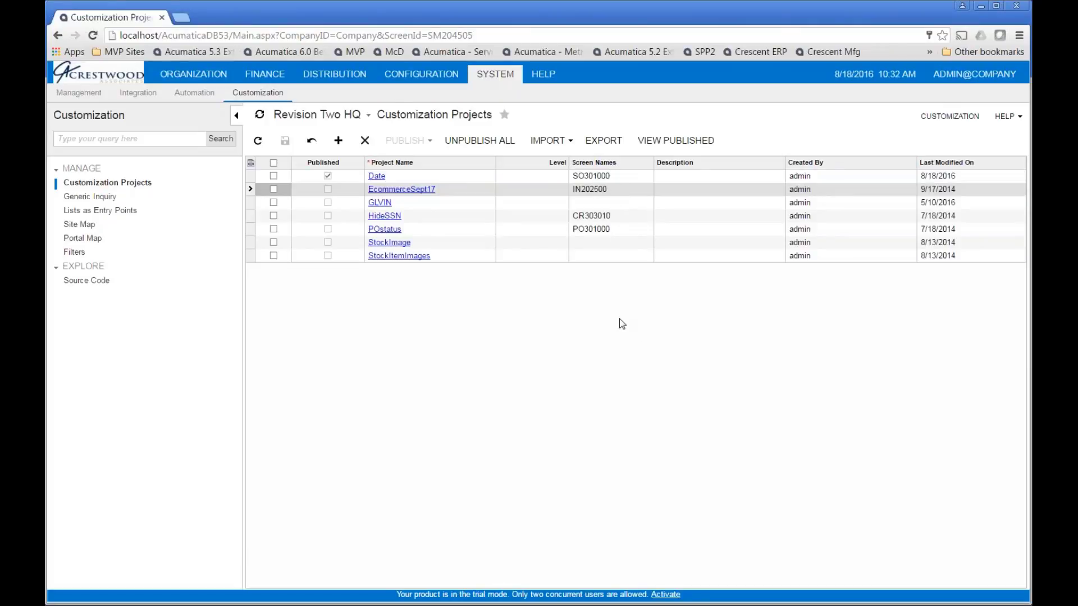
Publish the Date customization project after its validation and close the compilation results.
click(273, 177)
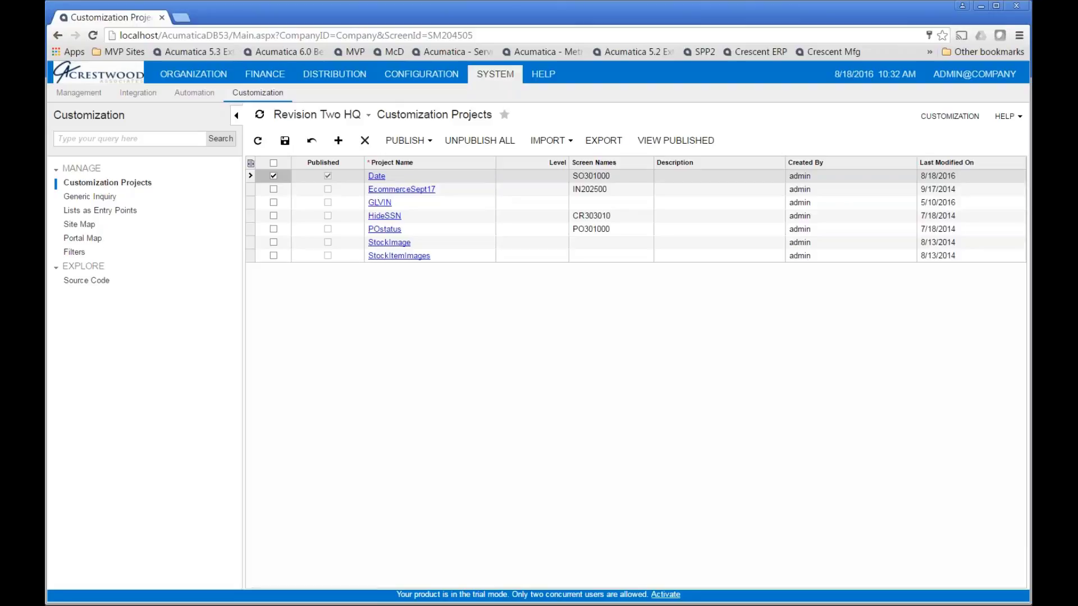
click(402, 144)
click(403, 146)
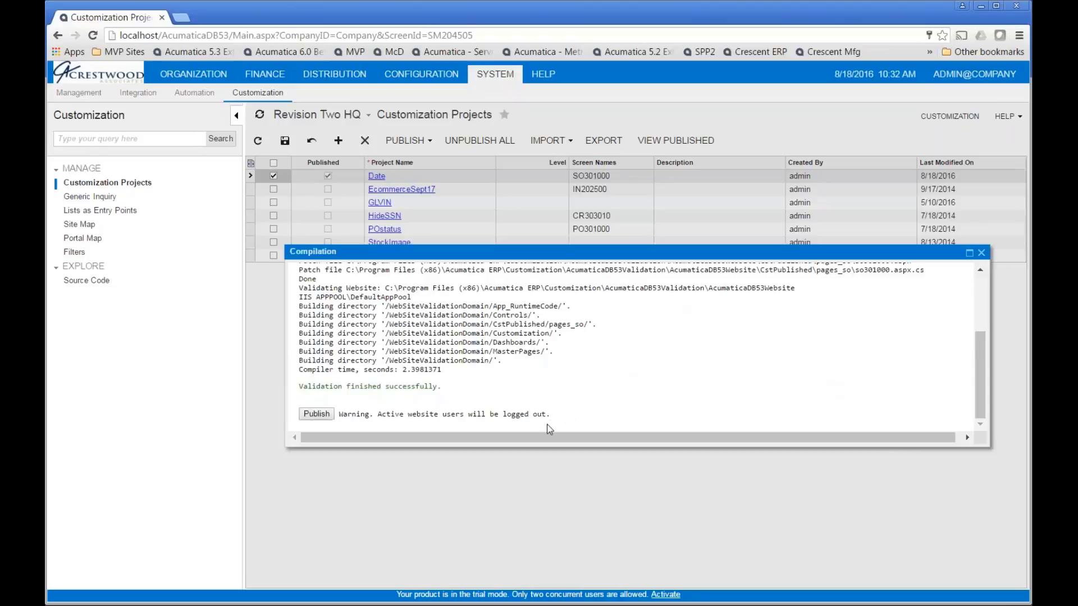
click(317, 415)
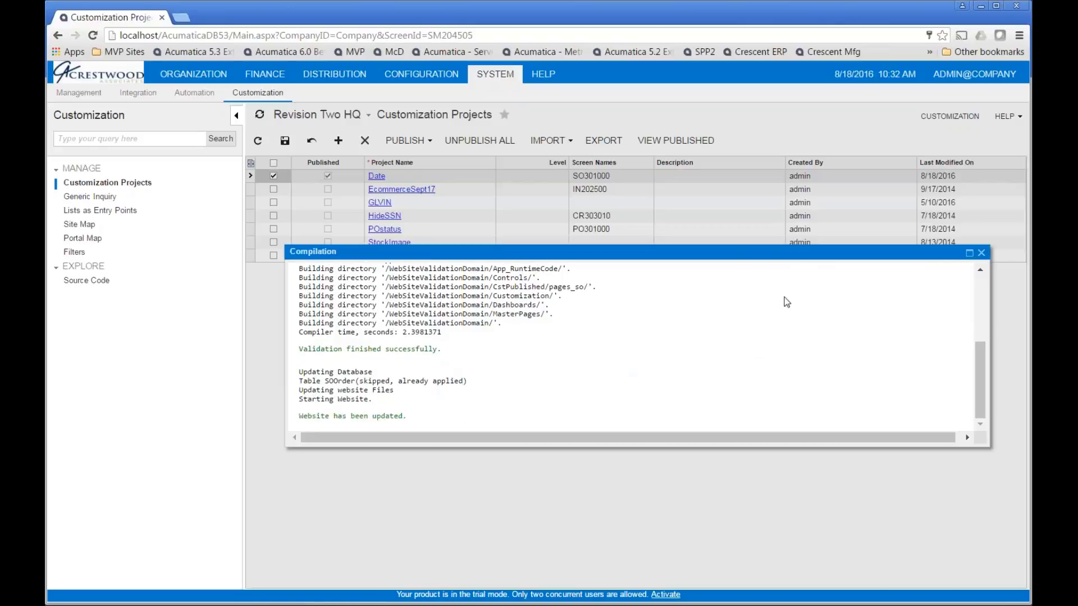
click(981, 254)
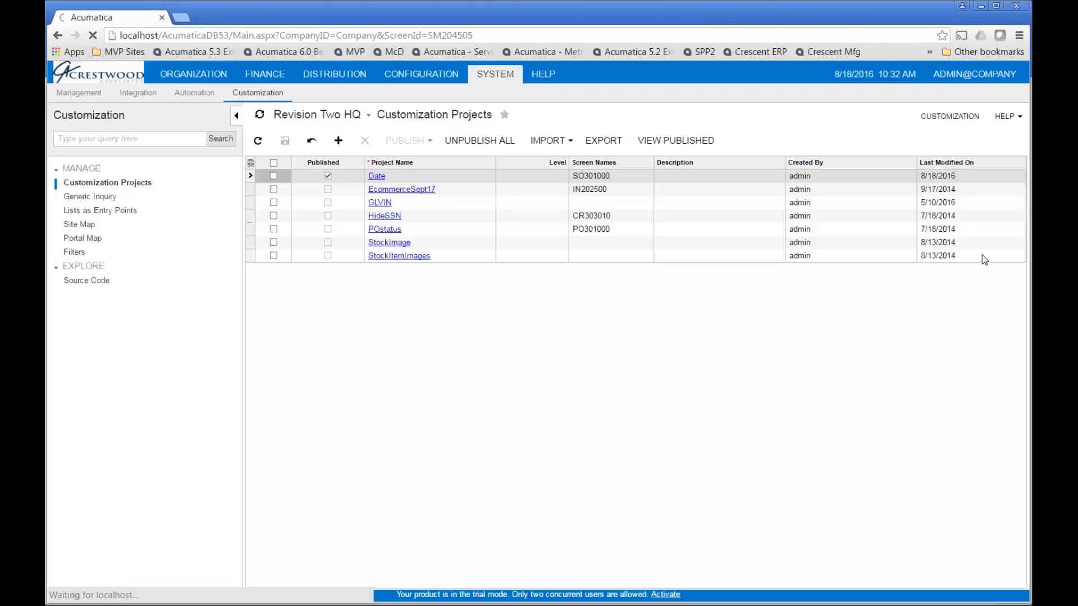
Return to the Sales Orders screen and open the calendar of the Do Not Ship Before field.
click(323, 76)
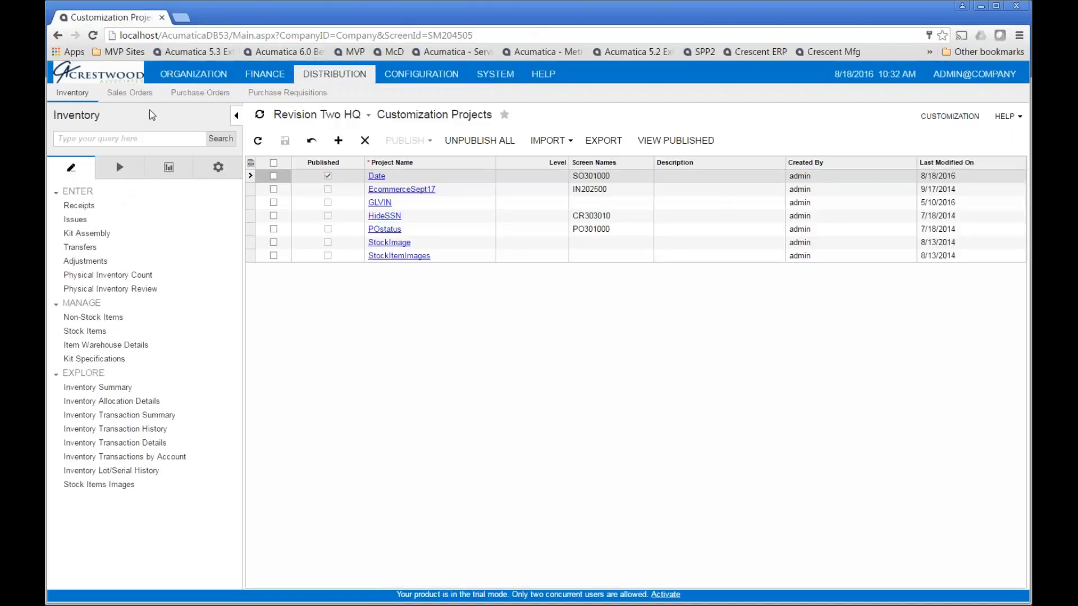
click(121, 95)
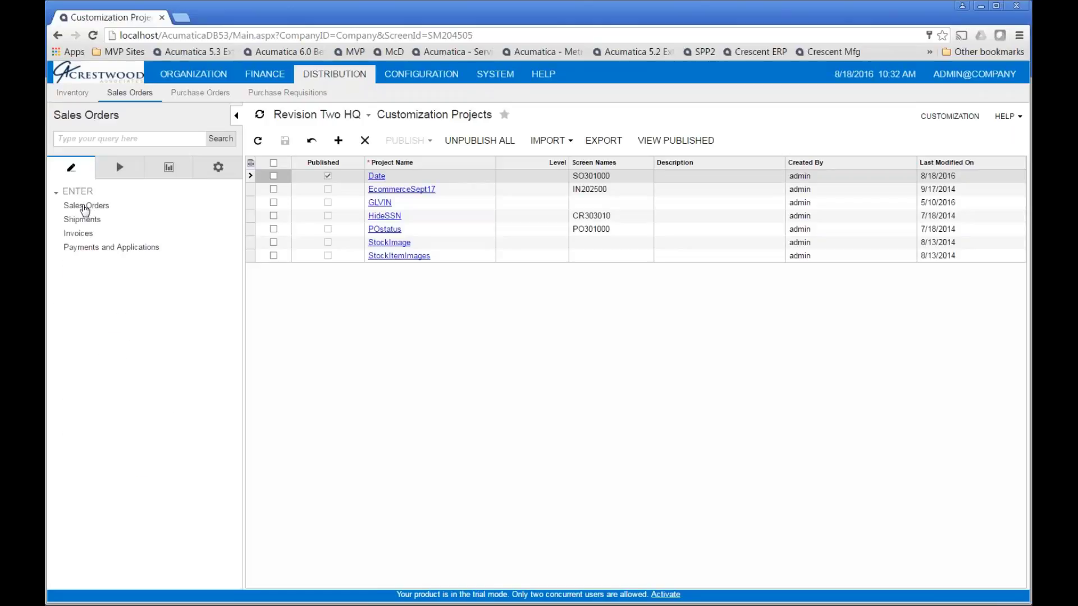
click(85, 207)
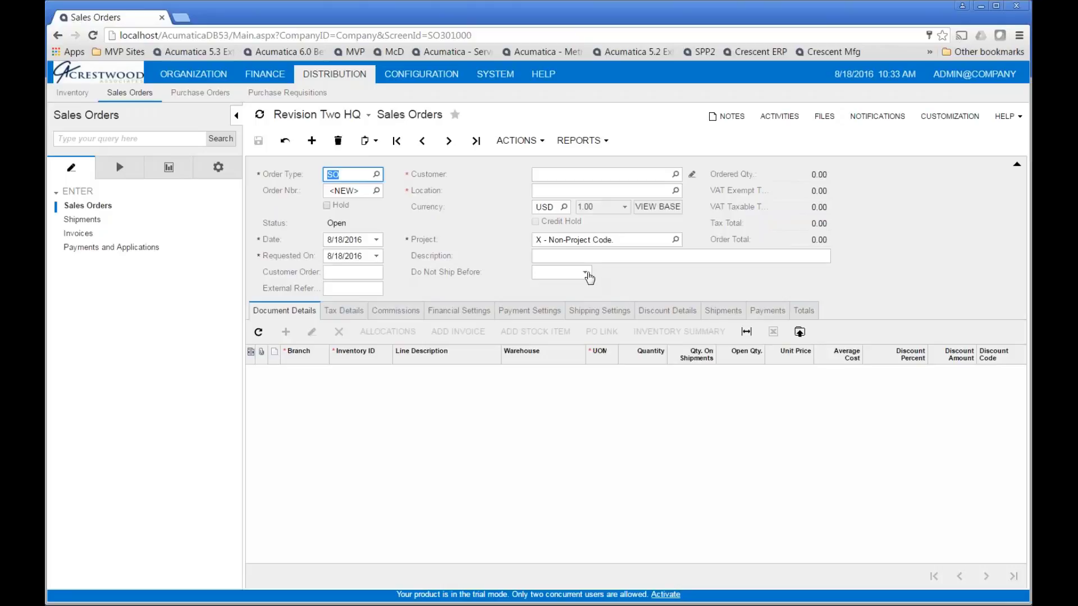
click(586, 273)
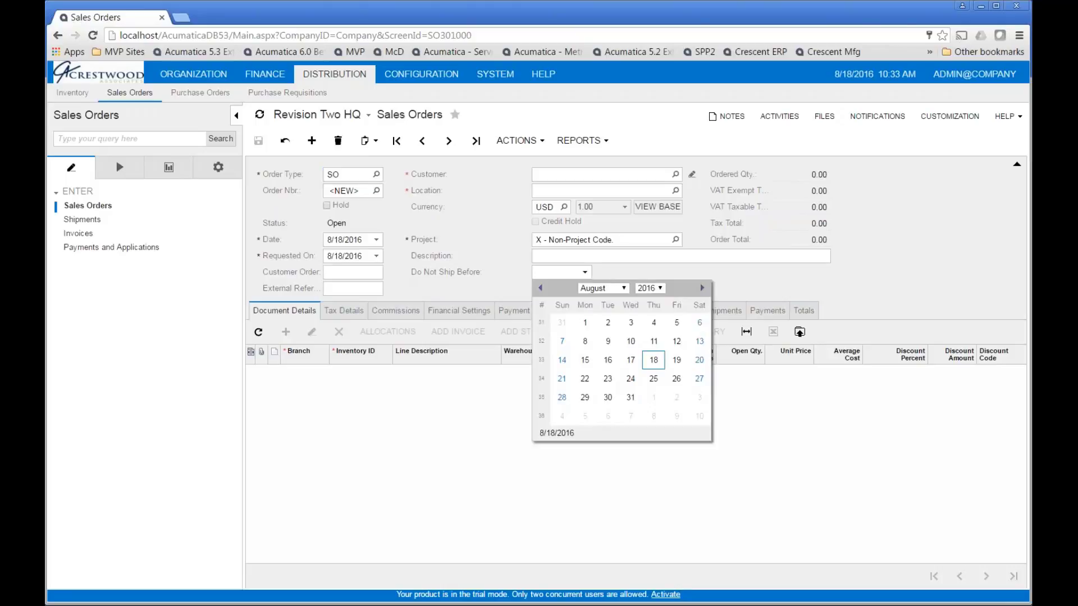